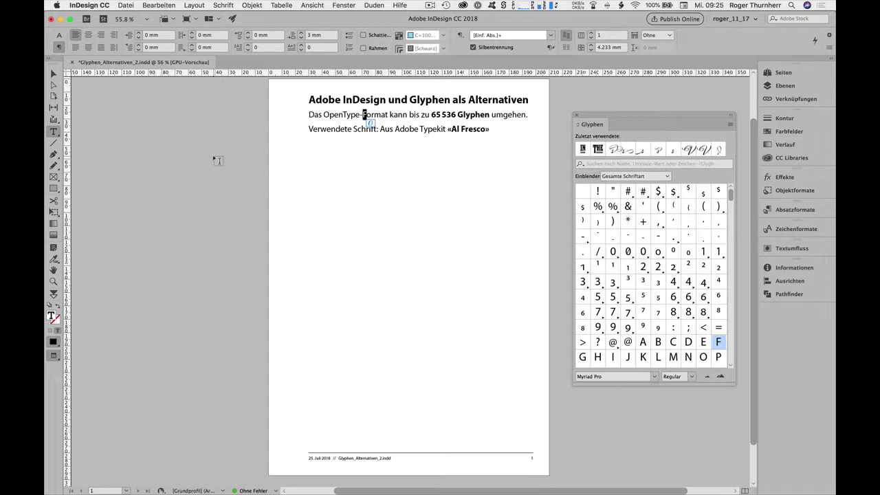
Draw a text frame about 168 × 81 mm below the intro text and enter "Vermicelles" in it.
{"action": "left_click", "coordinate": [53, 73]}
{"action": "left_click", "coordinate": [94, 119]}
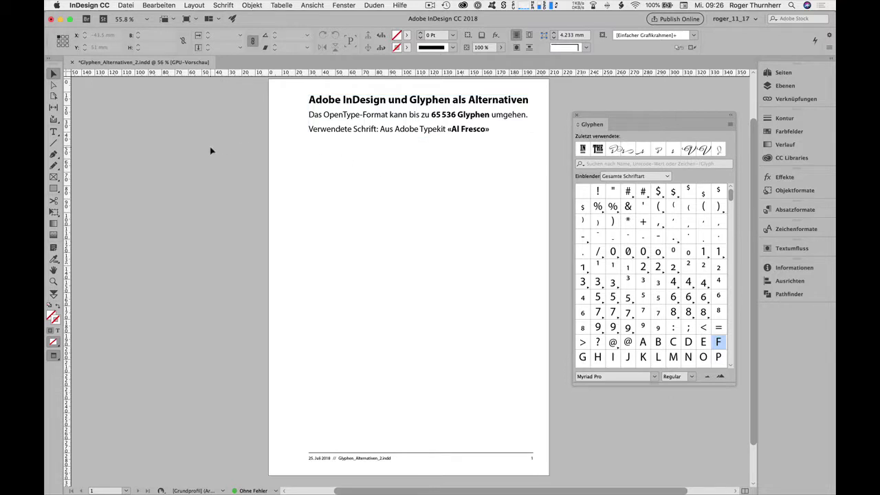
{"action": "left_click", "coordinate": [55, 134]}
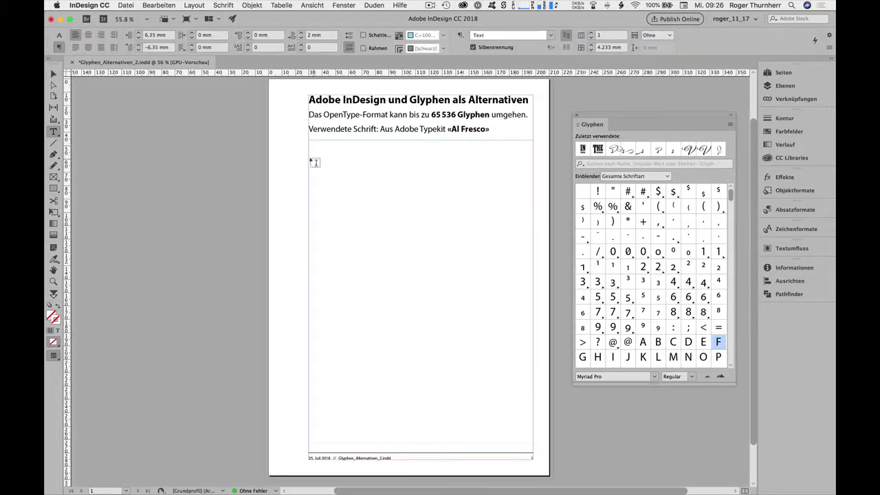
{"action": "left_click_drag", "start_coordinate": [308, 158], "coordinate": [532, 268]}
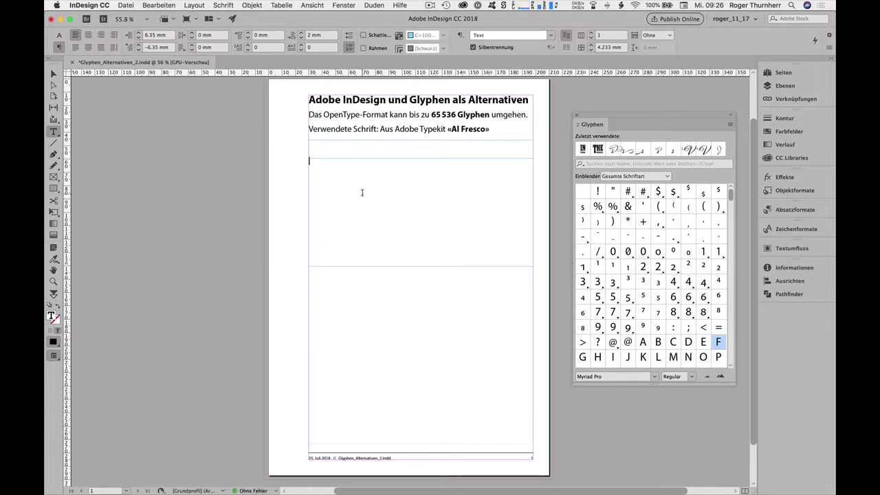
{"action": "type", "text": "1. Vermicelles"}
Format the word Vermicelles with the [Einf. Abs.] paragraph style, the Al Fresco font and a size of 72 Pt.
{"action": "left_click", "coordinate": [786, 210]}
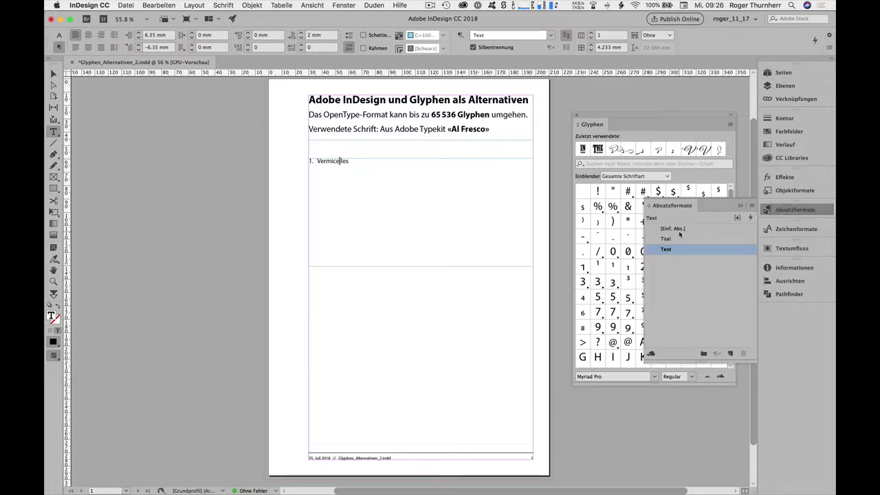
{"action": "left_click", "coordinate": [679, 230]}
{"action": "double_click", "coordinate": [342, 164]}
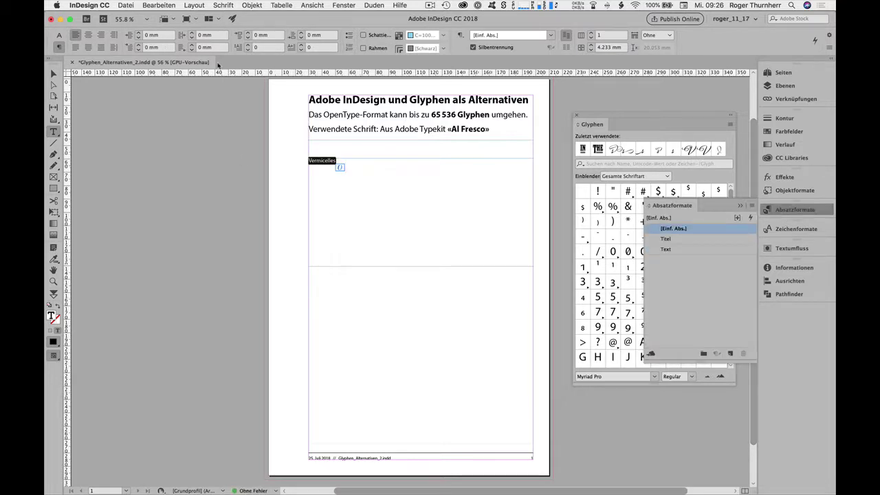
{"action": "left_click", "coordinate": [60, 35]}
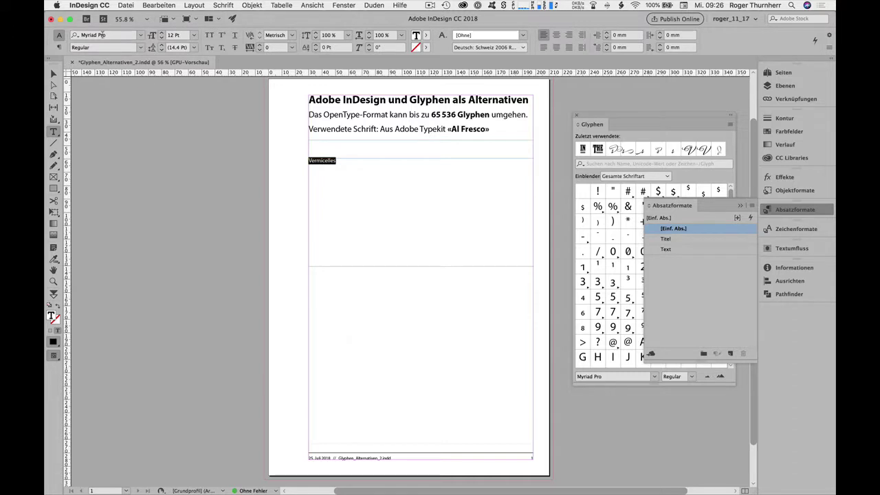
{"action": "left_click", "coordinate": [141, 36]}
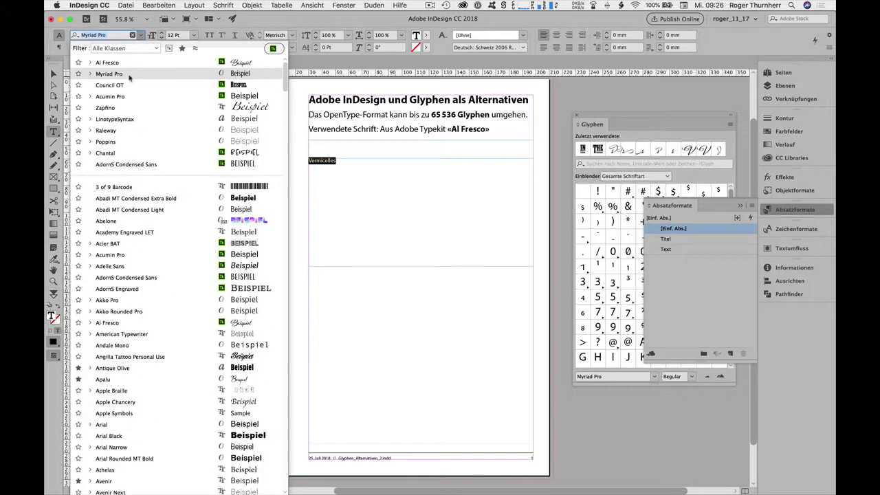
{"action": "left_click", "coordinate": [129, 63]}
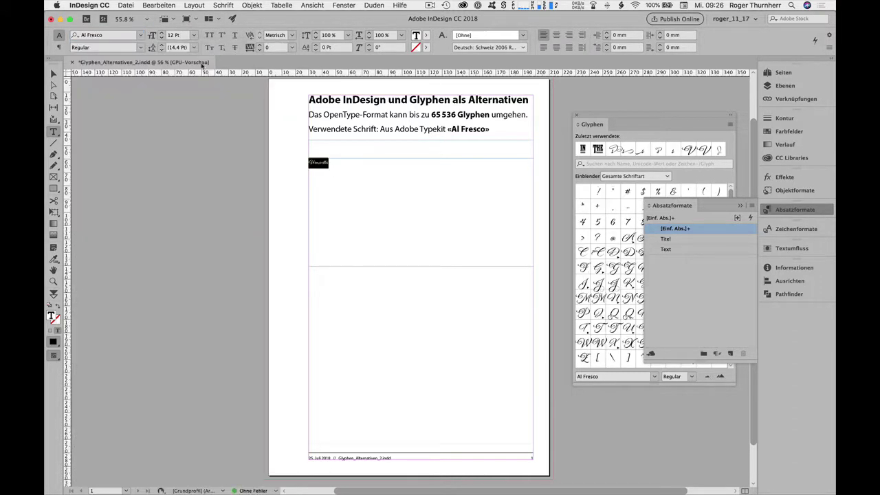
{"action": "left_click", "coordinate": [194, 35]}
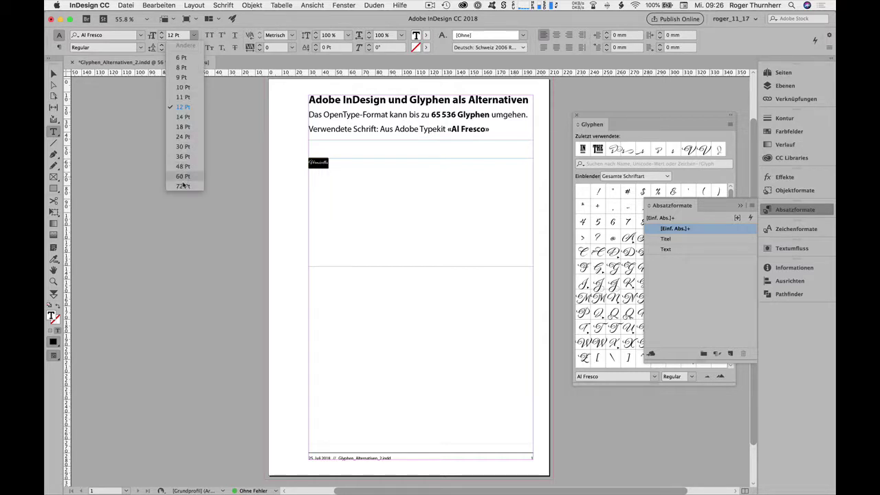
{"action": "left_click", "coordinate": [183, 186]}
{"action": "left_click", "coordinate": [514, 245]}
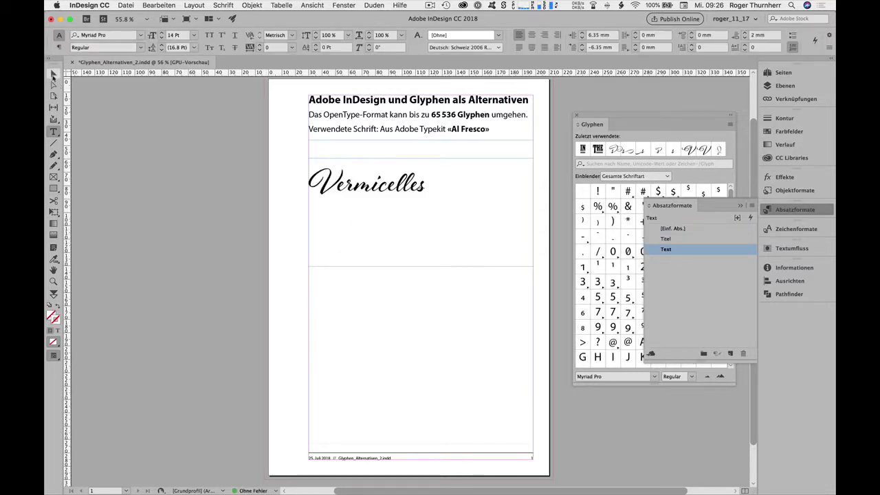
Place Vermicelles.png across the column below the intro text, moving the Vermicelles text frame down to about Y 127 mm to make room.
{"action": "left_click", "coordinate": [53, 73]}
{"action": "left_click_drag", "start_coordinate": [410, 184], "coordinate": [405, 242]}
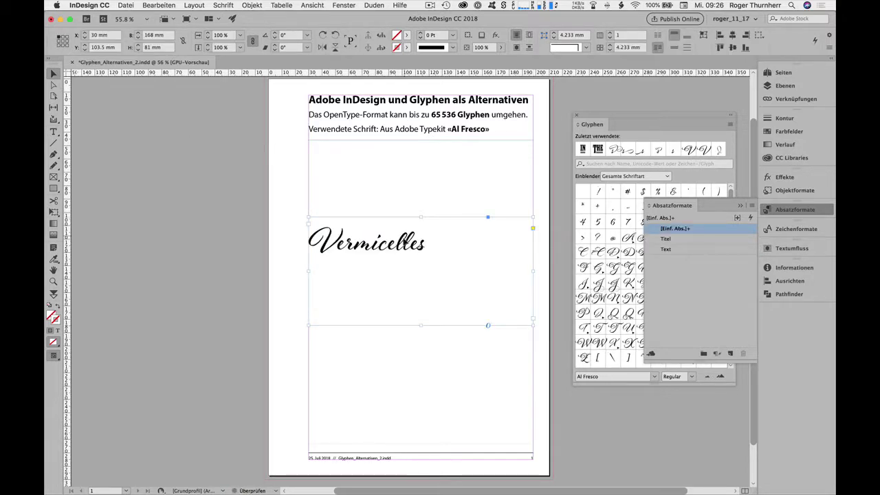
{"action": "left_click", "coordinate": [384, 202]}
{"action": "key", "text": "super+d"}
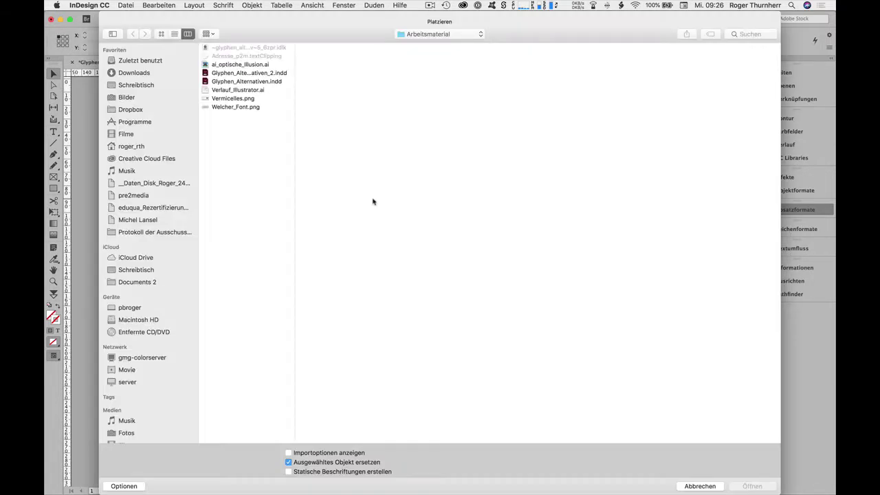
{"action": "left_click", "coordinate": [228, 99]}
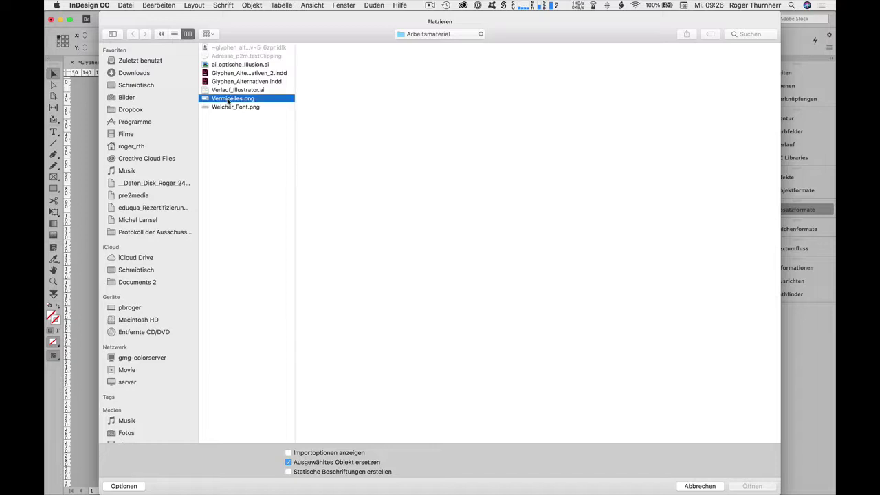
{"action": "left_click", "coordinate": [752, 485]}
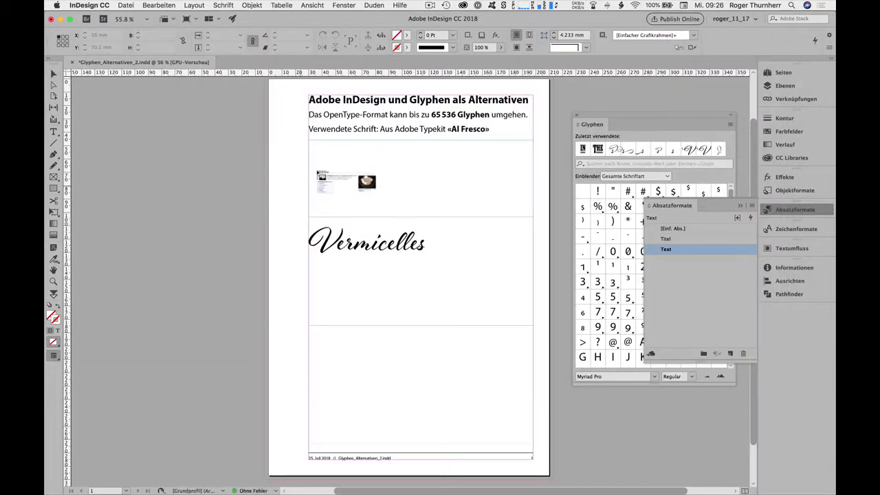
{"action": "left_click_drag", "start_coordinate": [310, 146], "coordinate": [529, 213]}
{"action": "left_click_drag", "start_coordinate": [425, 264], "coordinate": [427, 295]}
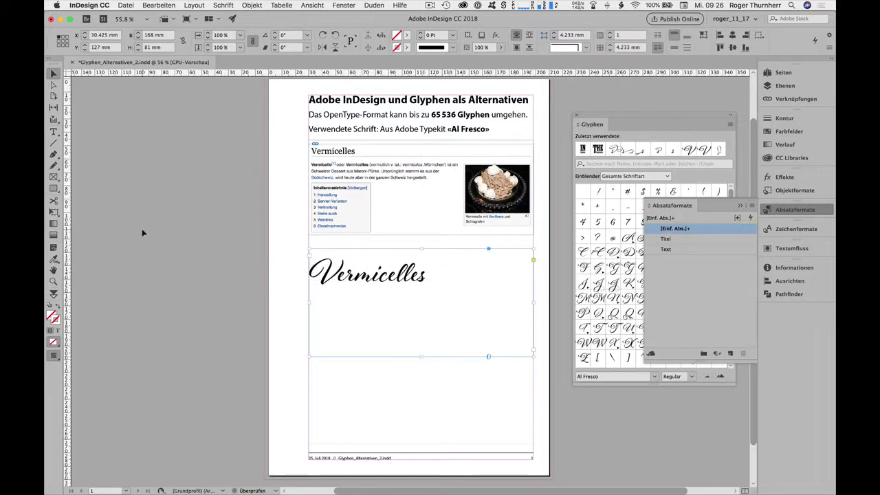
Examine the placed Vermicelles image up close and remove it from the page.
{"action": "left_click", "coordinate": [53, 282]}
{"action": "left_click", "coordinate": [411, 196]}
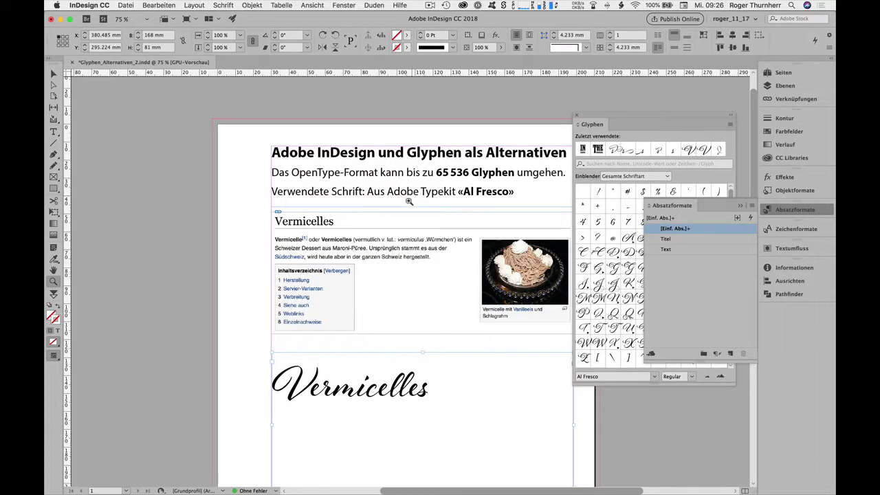
{"action": "left_click", "coordinate": [411, 199]}
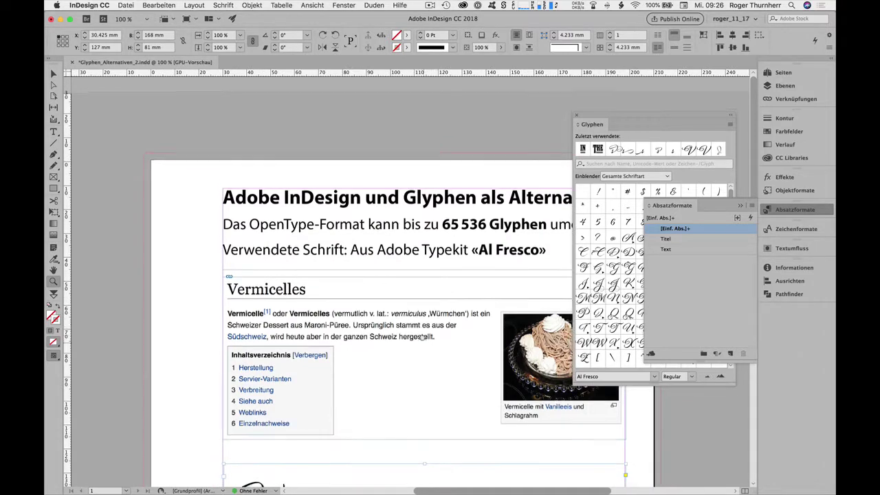
{"action": "scroll", "coordinate": [422, 336], "scroll_direction": "down", "scroll_amount": 5}
{"action": "scroll", "coordinate": [422, 336], "scroll_direction": "right", "scroll_amount": 2}
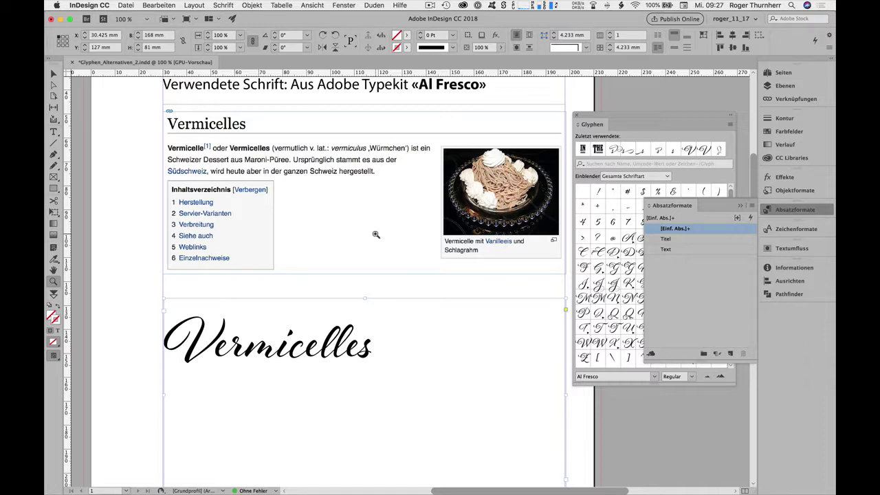
{"action": "left_click", "coordinate": [54, 74]}
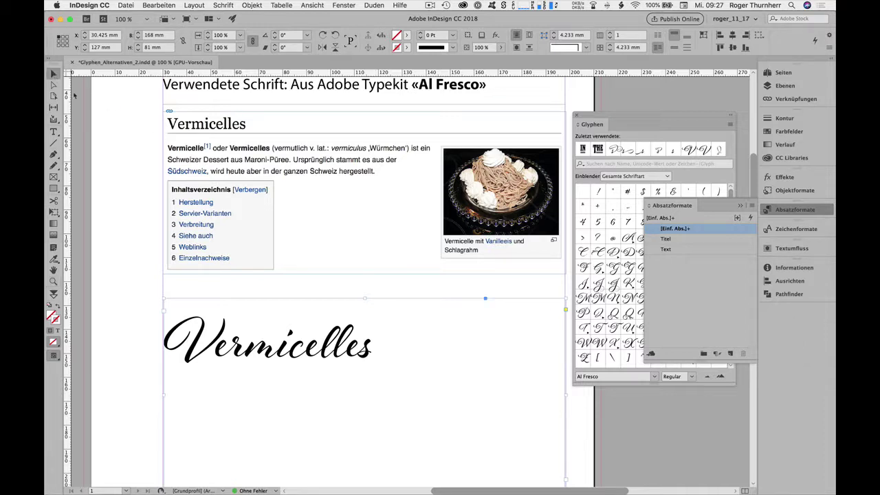
{"action": "key", "text": "super+x"}
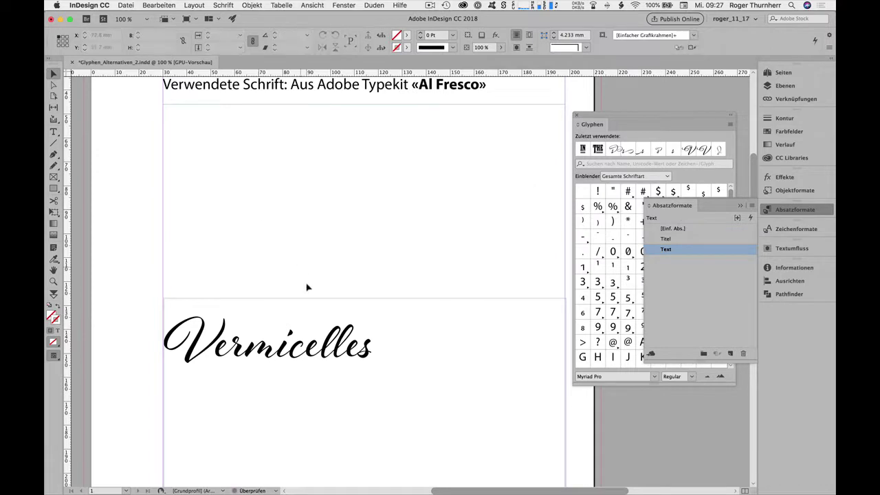
{"action": "key", "text": "super+v"}
Move the Vermicelles text frame up to about Y 61 mm and extend its height to about 204.5 mm.
{"action": "left_click_drag", "start_coordinate": [337, 257], "coordinate": [339, 147]}
{"action": "key", "text": "super+0"}
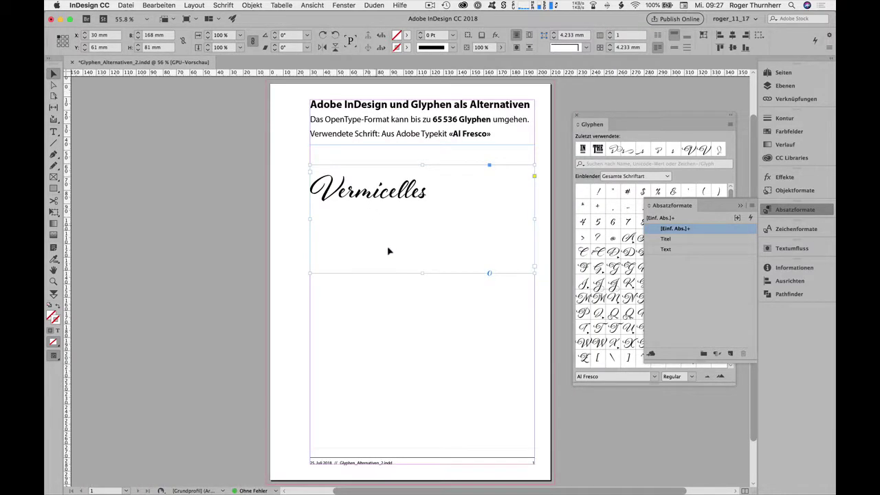
{"action": "left_click_drag", "start_coordinate": [424, 274], "coordinate": [425, 437]}
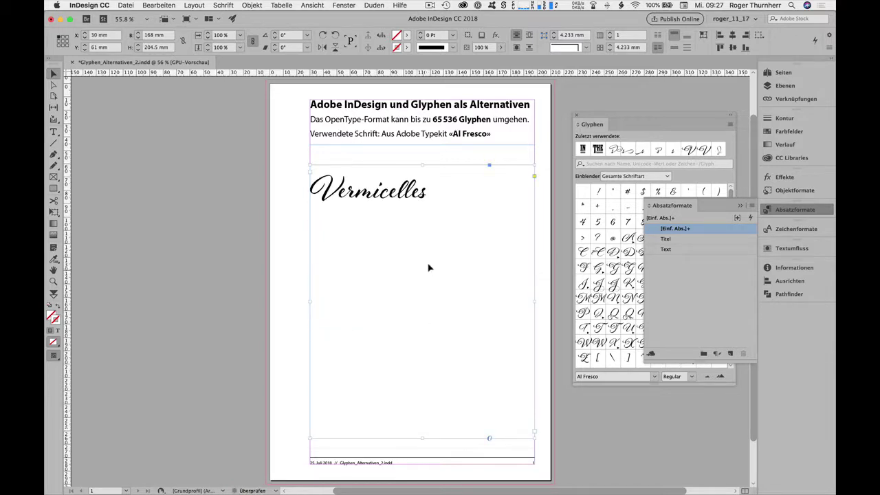
Duplicate the word Vermicelles onto two new lines below the original in the same frame.
{"action": "double_click", "coordinate": [428, 196]}
{"action": "double_click", "coordinate": [427, 196]}
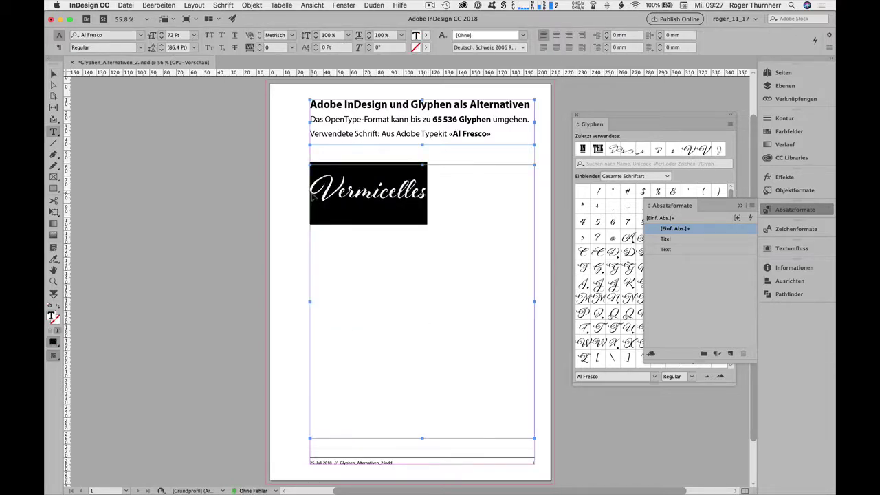
{"action": "left_click", "coordinate": [432, 197]}
{"action": "key", "text": "Return"}
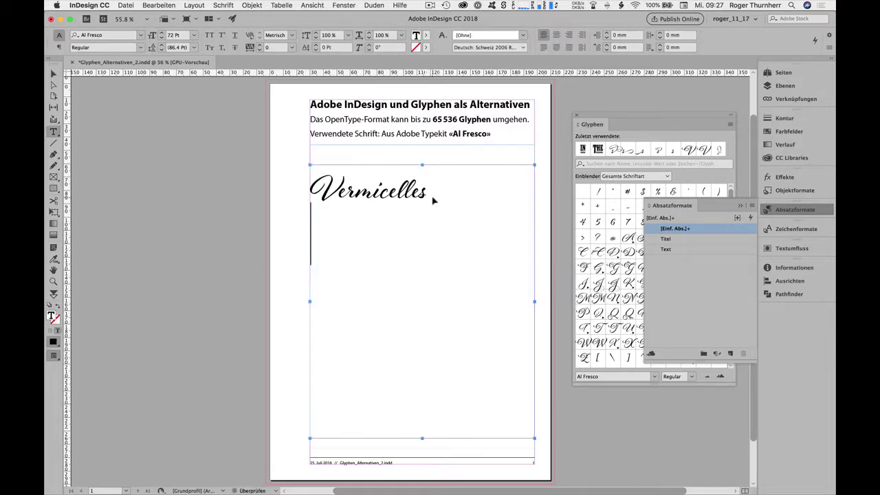
{"action": "key", "text": "super+v"}
{"action": "key", "text": "Return"}
{"action": "key", "text": "super+v"}
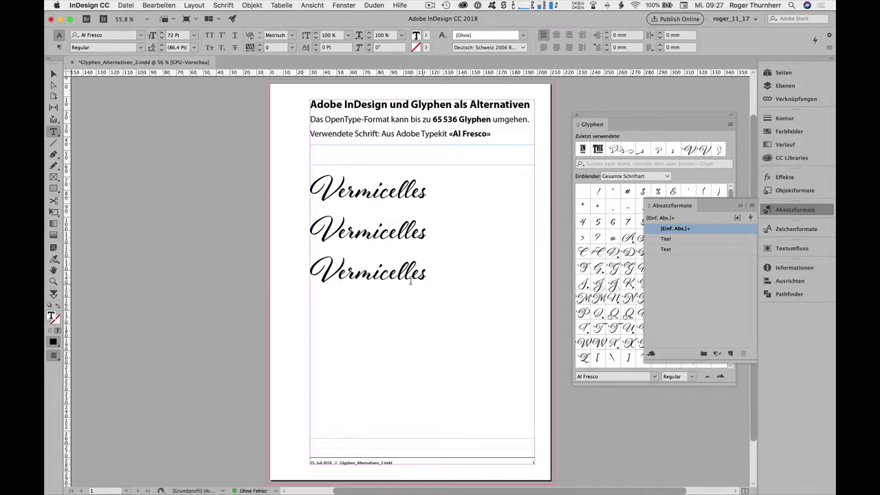
Set the font size of all three Vermicelles lines to 100 Pt.
{"action": "key", "text": "super+a"}
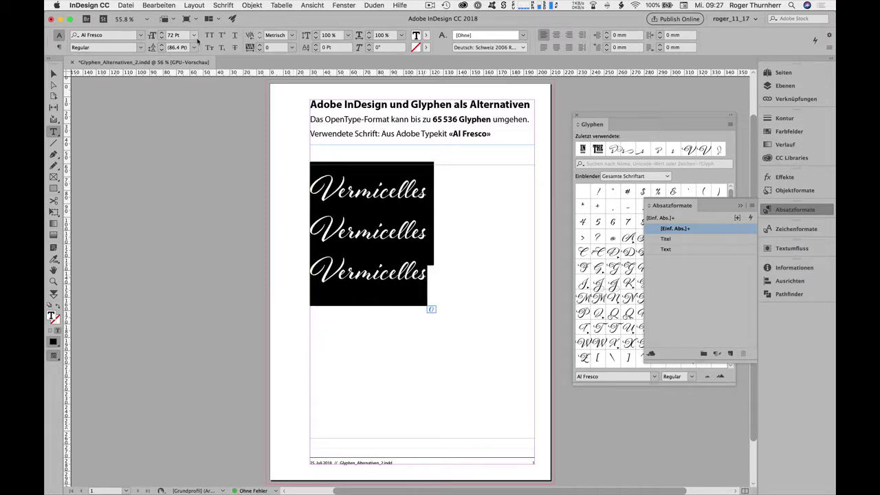
{"action": "left_click", "coordinate": [194, 35]}
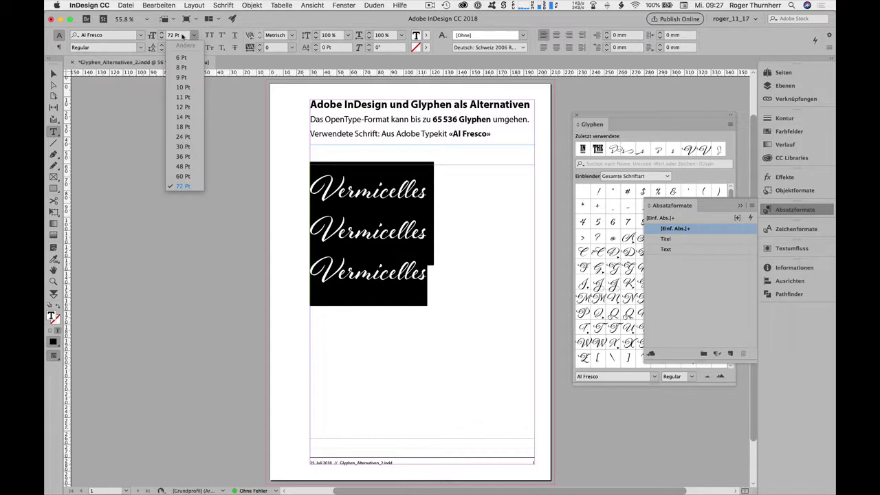
{"action": "left_click", "coordinate": [179, 35]}
{"action": "type", "text": "100"}
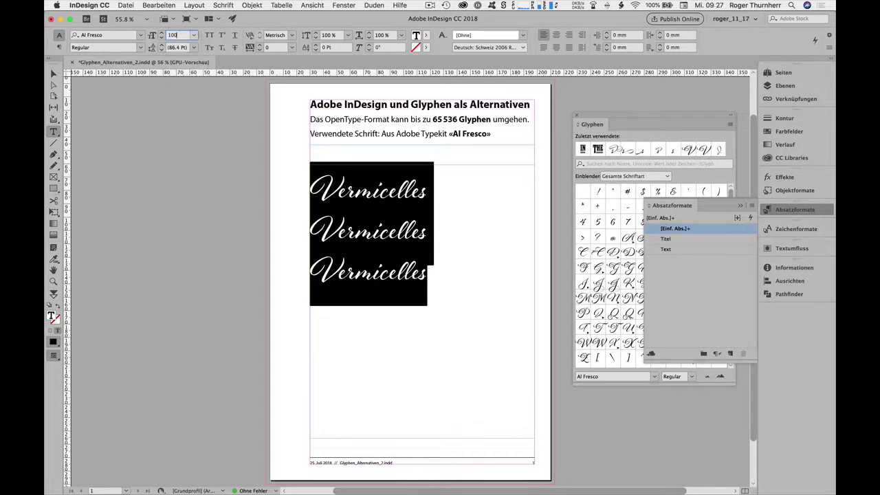
{"action": "key", "text": "Return"}
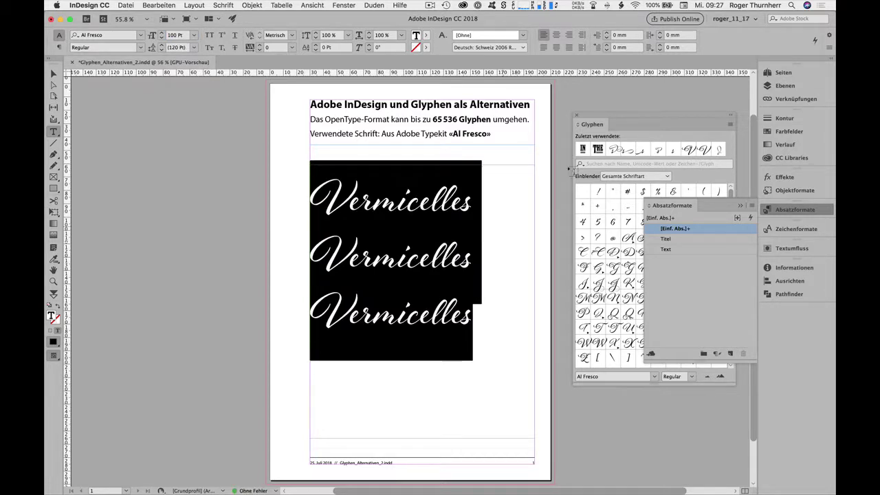
Justify the three lines vertically within their frame and shorten the frame to about 168.5 mm high.
{"action": "left_click", "coordinate": [54, 73]}
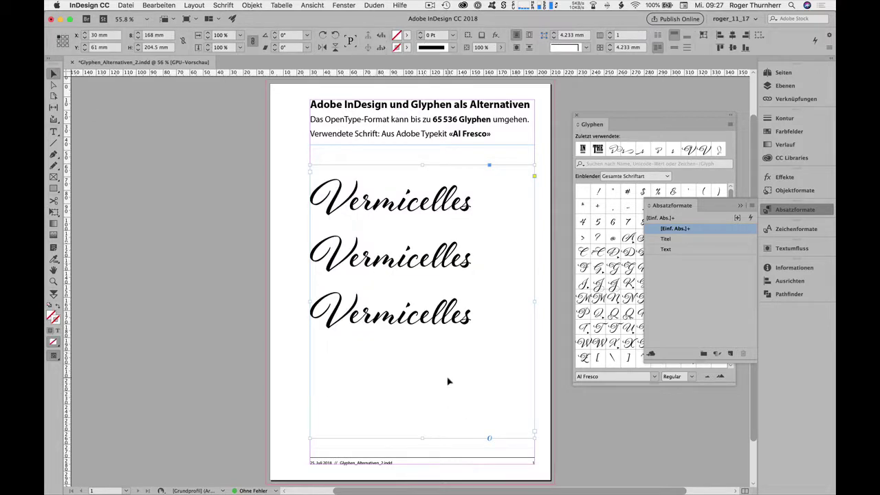
{"action": "left_click", "coordinate": [687, 47]}
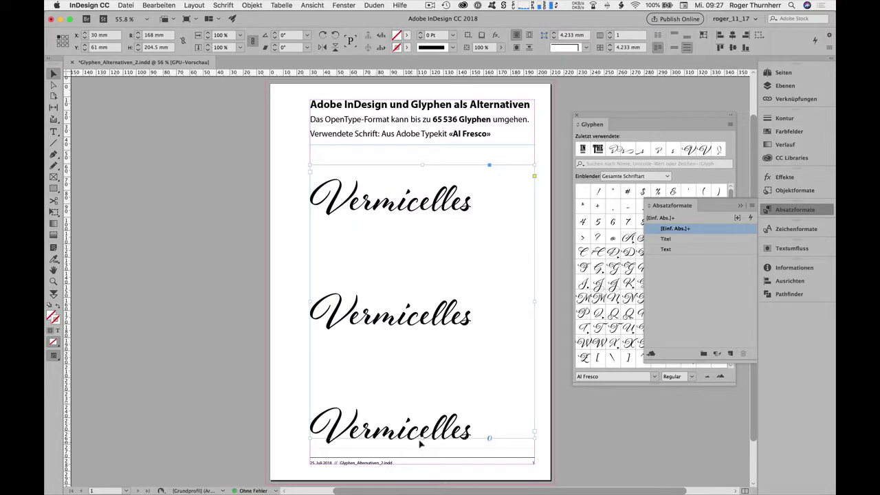
{"action": "left_click_drag", "start_coordinate": [422, 437], "coordinate": [422, 390]}
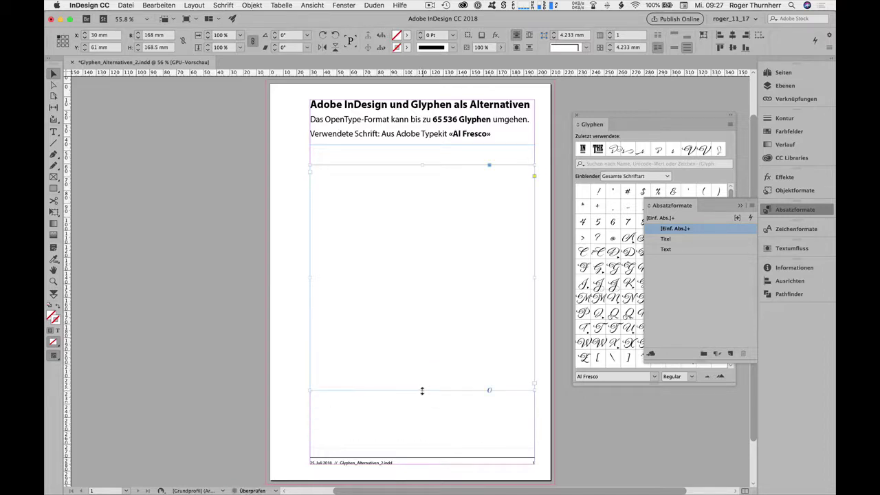
{"action": "left_click", "coordinate": [297, 299]}
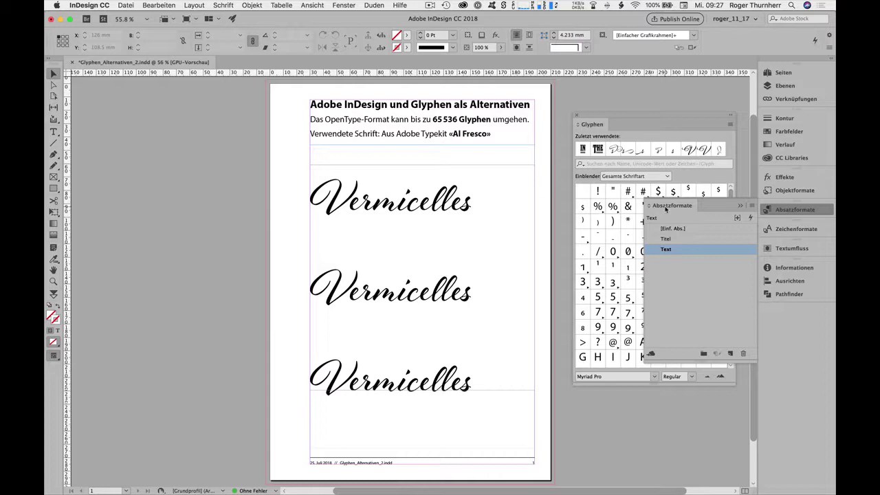
Replace the V of the second Vermicelles line with the alternative glyph that has a long swash on its left stroke.
{"action": "double_click", "coordinate": [351, 226]}
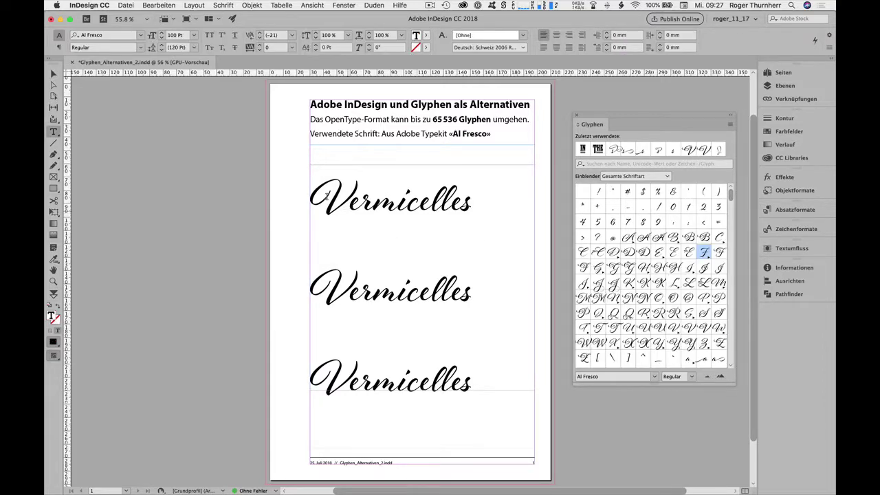
{"action": "left_click_drag", "start_coordinate": [341, 292], "coordinate": [310, 293]}
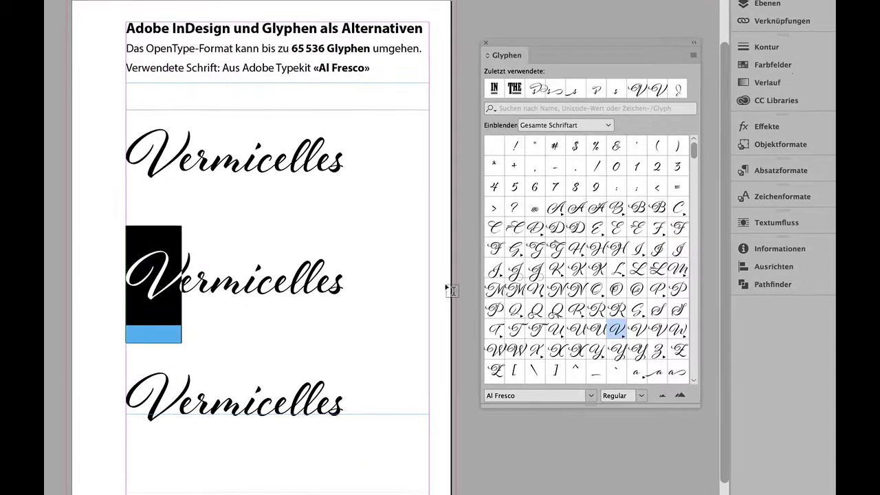
{"action": "left_click", "coordinate": [617, 333]}
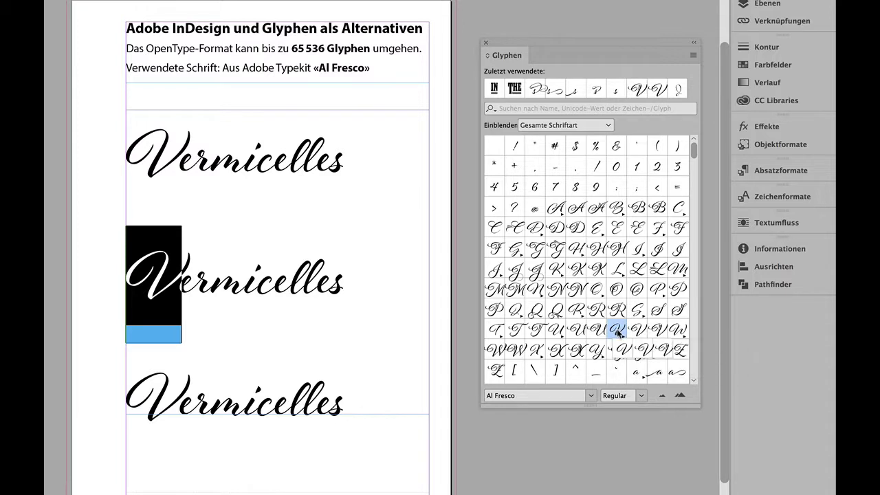
{"action": "left_click", "coordinate": [646, 352]}
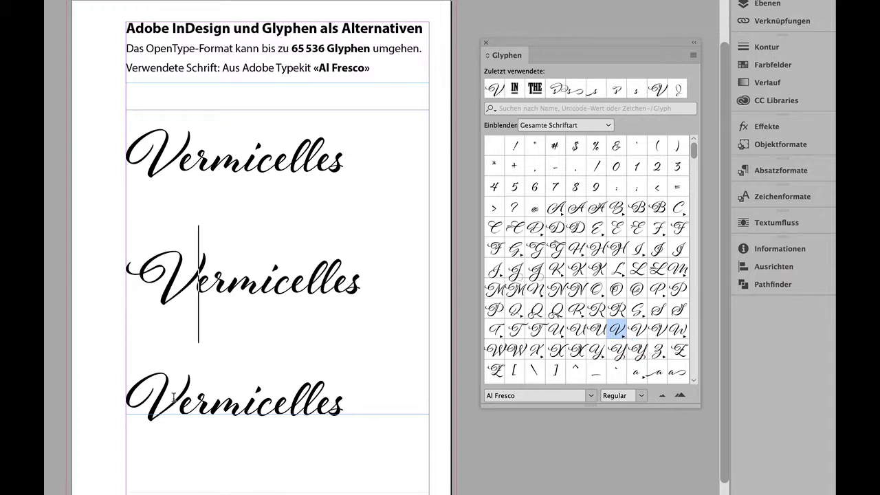
Replace the V of the third Vermicelles line with the last of its glyph alternatives, the one with the doubled stem.
{"action": "left_click_drag", "start_coordinate": [176, 396], "coordinate": [137, 397]}
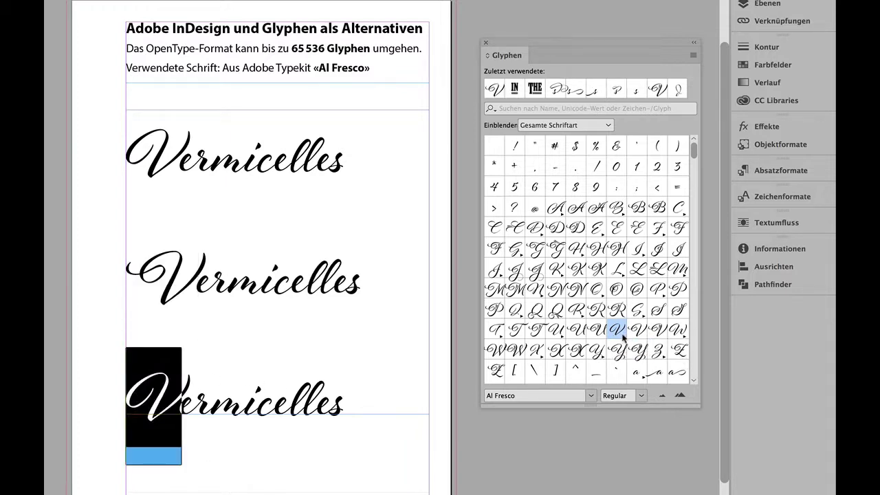
{"action": "left_click", "coordinate": [623, 336]}
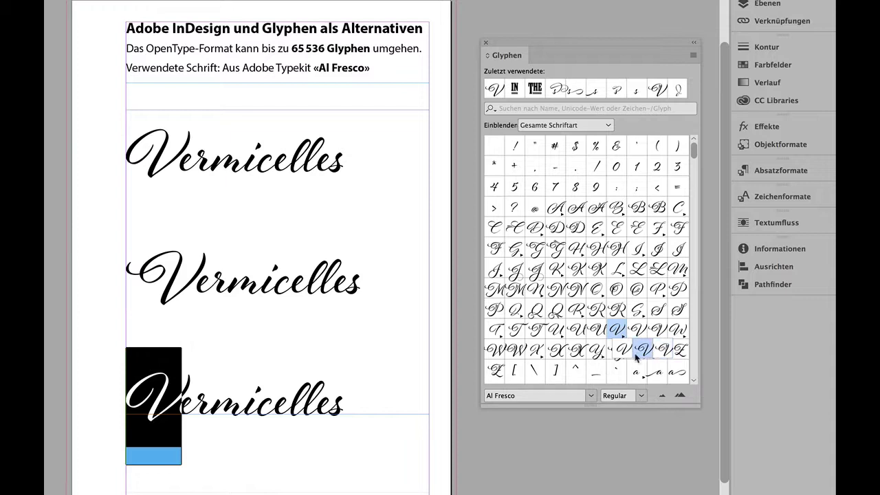
{"action": "left_click", "coordinate": [664, 351]}
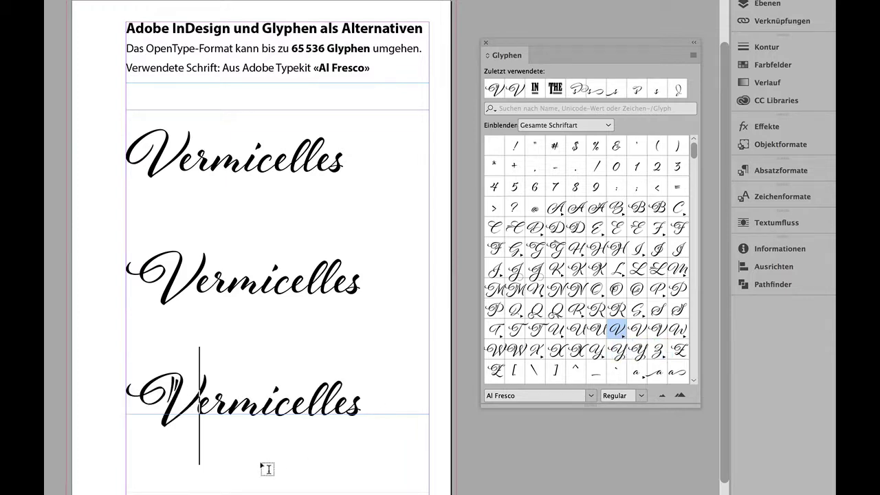
{"action": "left_click", "coordinate": [233, 473]}
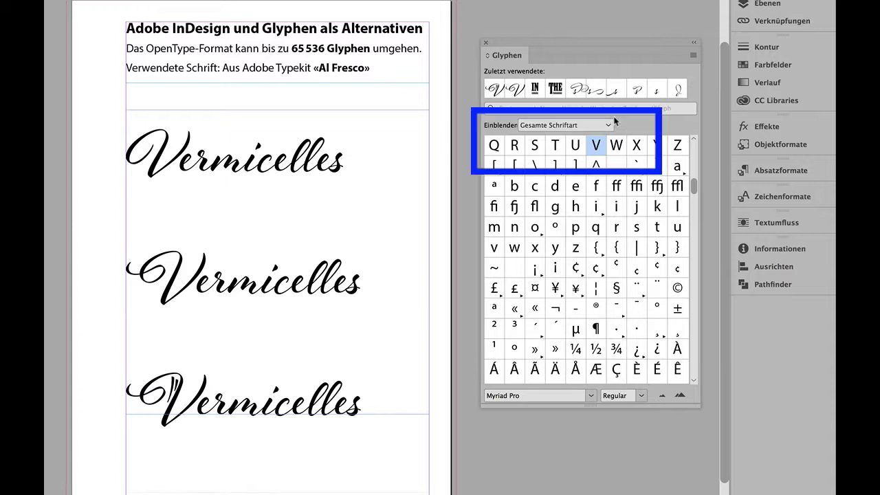
Limit the displayed glyphs to Alternativen für Auswahl and show the alternatives for the final s of the first Vermicelles line.
{"action": "left_click", "coordinate": [608, 128]}
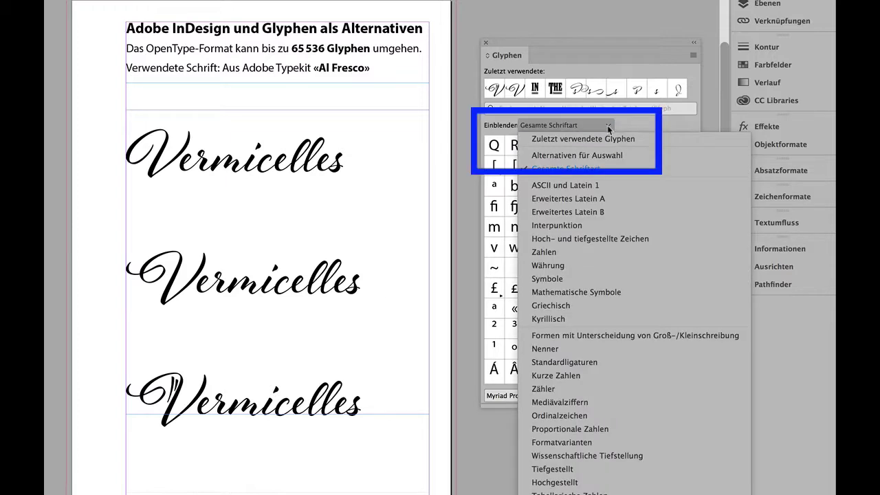
{"action": "left_click", "coordinate": [609, 157]}
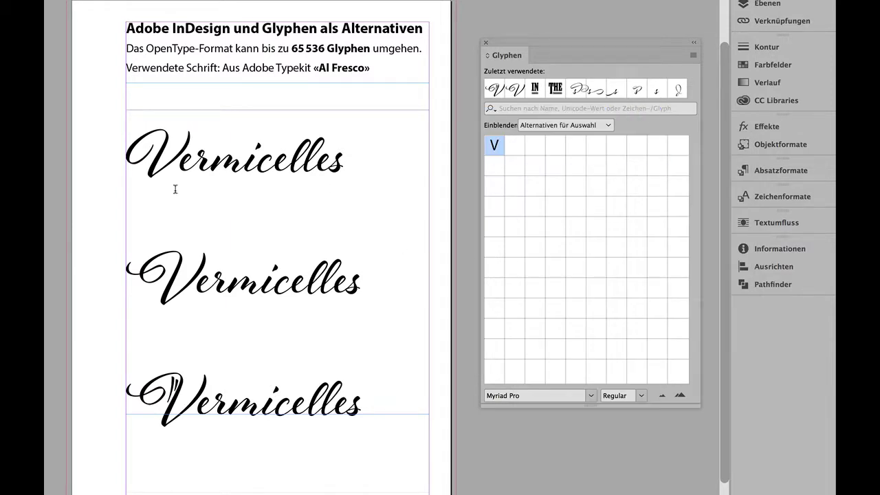
{"action": "left_click_drag", "start_coordinate": [331, 168], "coordinate": [346, 166]}
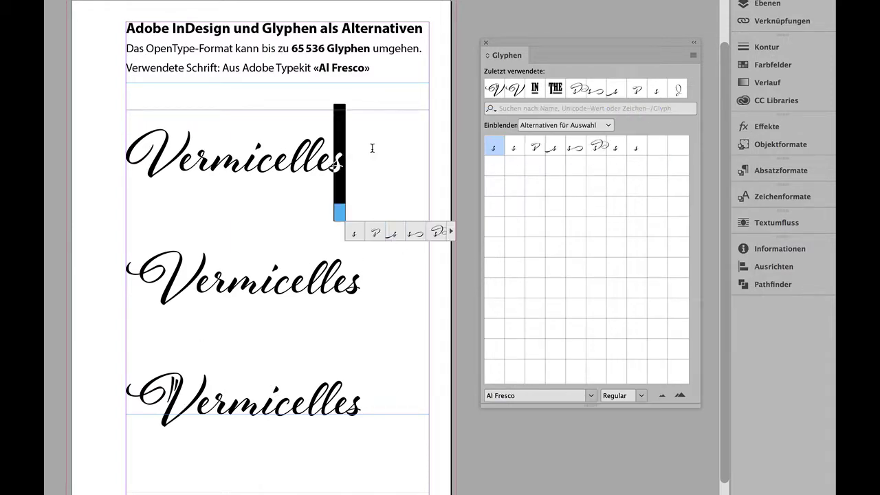
{"action": "left_click", "coordinate": [388, 183]}
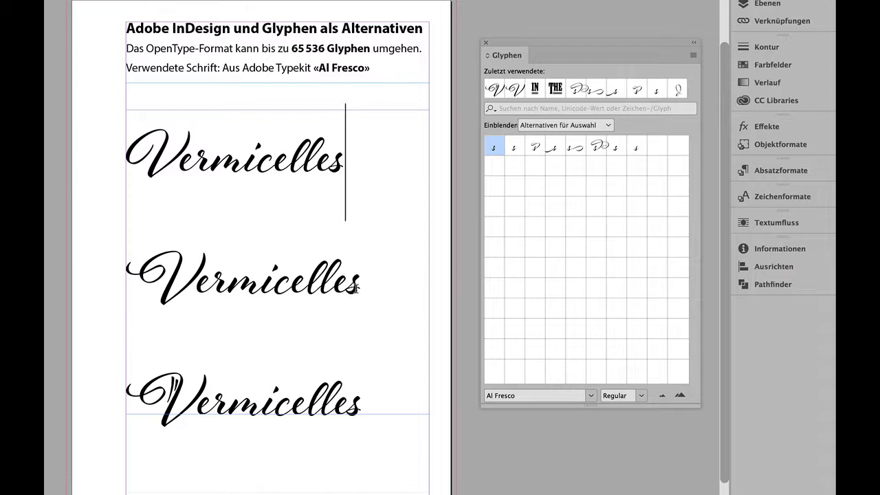
Replace the final s of the second line with the single-loop alternative and that of the third line with the large double-loop one.
{"action": "left_click_drag", "start_coordinate": [347, 289], "coordinate": [363, 291]}
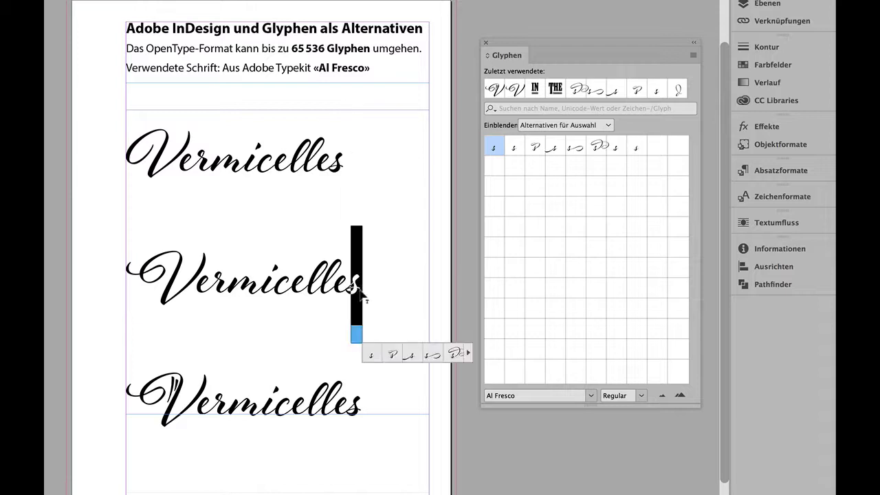
{"action": "left_click", "coordinate": [392, 356]}
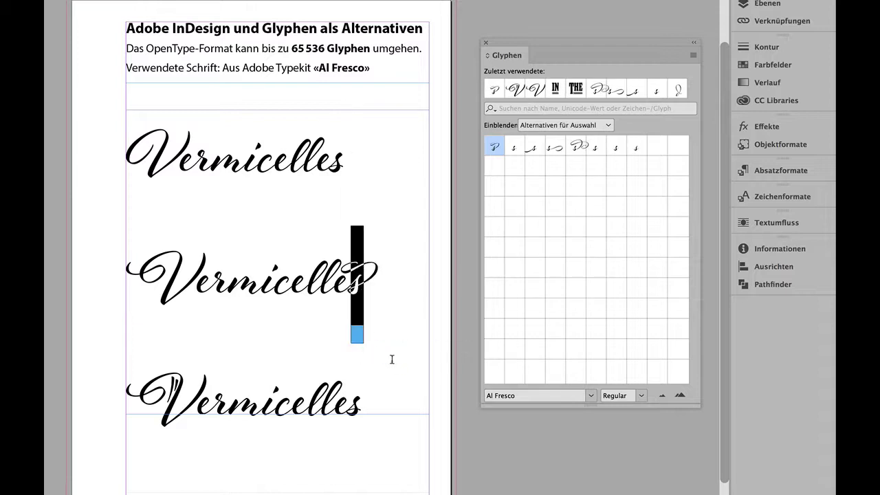
{"action": "left_click_drag", "start_coordinate": [346, 405], "coordinate": [369, 408]}
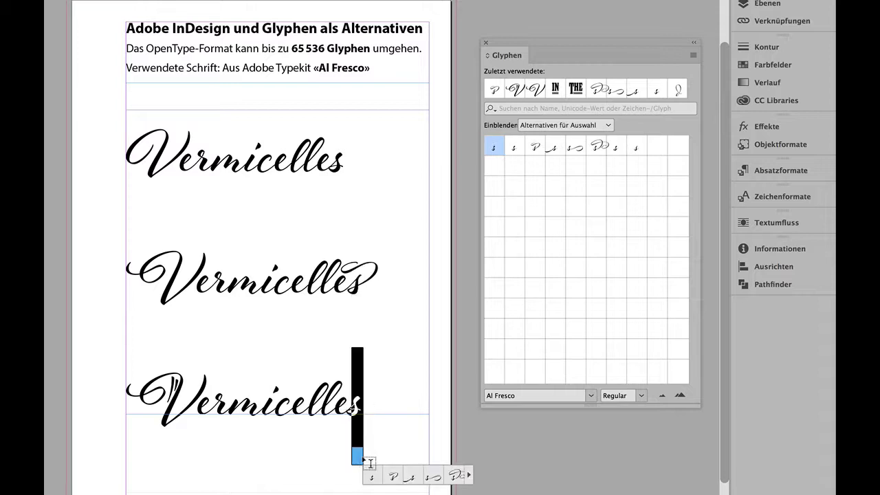
{"action": "left_click", "coordinate": [456, 474]}
{"action": "left_click", "coordinate": [414, 350]}
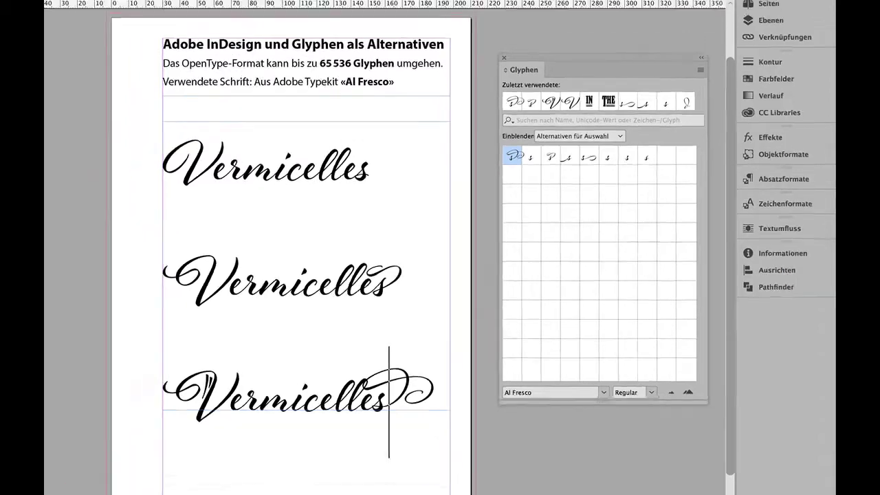
Leave text editing, deselect everything and preview the page without frames and guides.
{"action": "key", "text": "Escape"}
{"action": "left_click", "coordinate": [121, 136]}
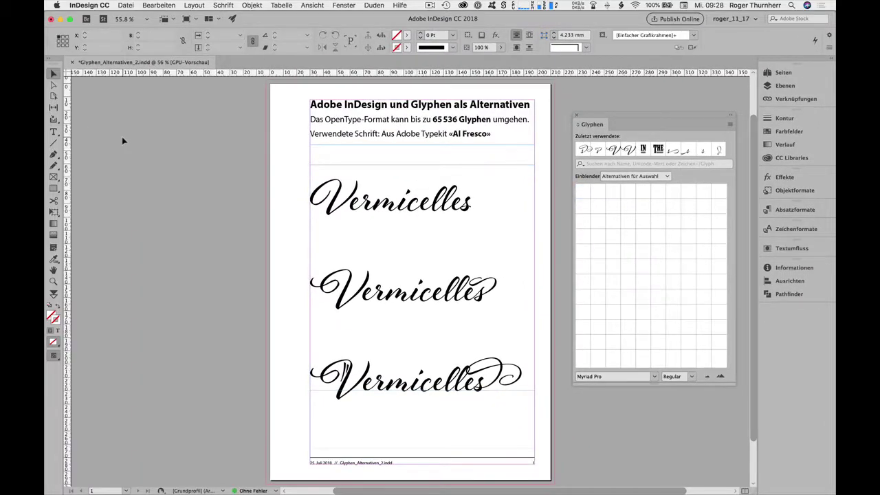
{"action": "key", "text": "w"}
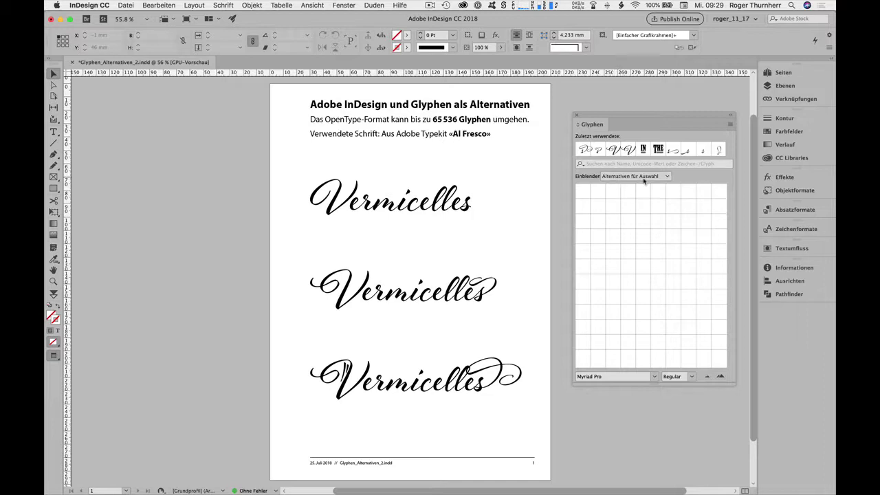
Compare the glyph display of Gesamte Schriftart with Alternativen für Auswahl, ending on Alternativen für Auswahl.
{"action": "left_click", "coordinate": [665, 178]}
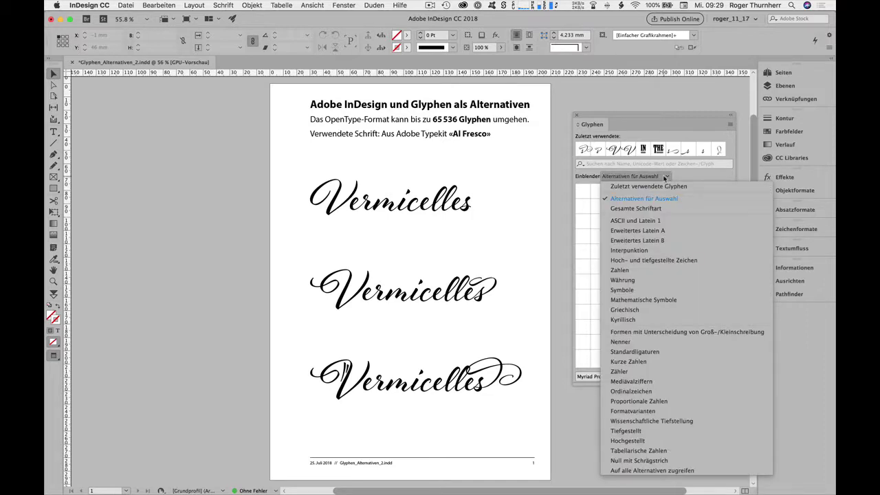
{"action": "left_click", "coordinate": [660, 207]}
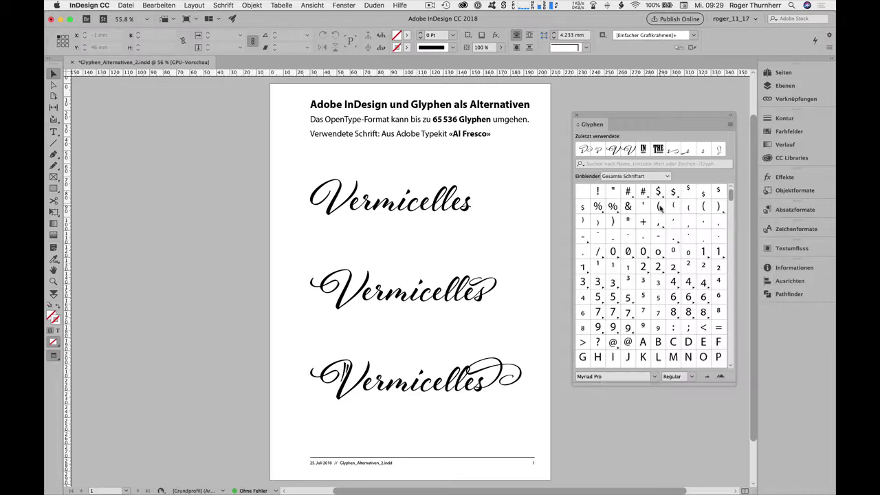
{"action": "left_click", "coordinate": [663, 177]}
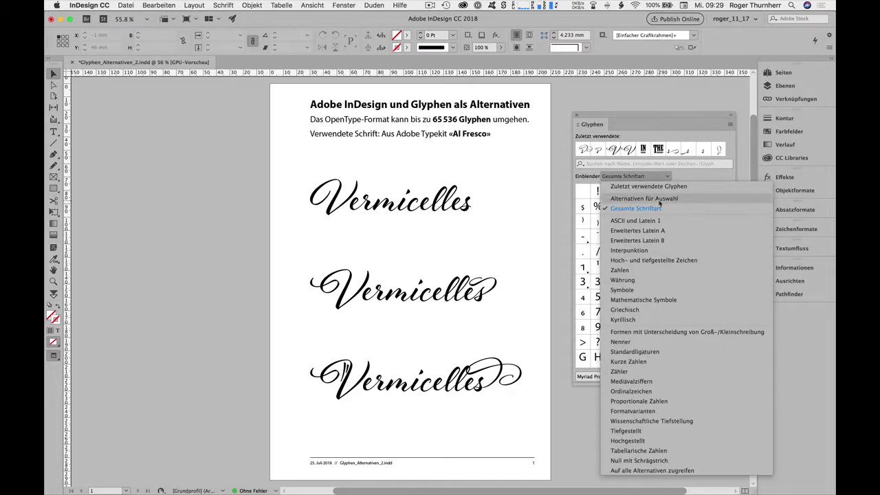
{"action": "left_click", "coordinate": [660, 200]}
Look through the glyph alternatives for the final s of the first Vermicelles line, leaving the text unchanged and deselected.
{"action": "double_click", "coordinate": [465, 206]}
{"action": "left_click_drag", "start_coordinate": [465, 206], "coordinate": [481, 219]}
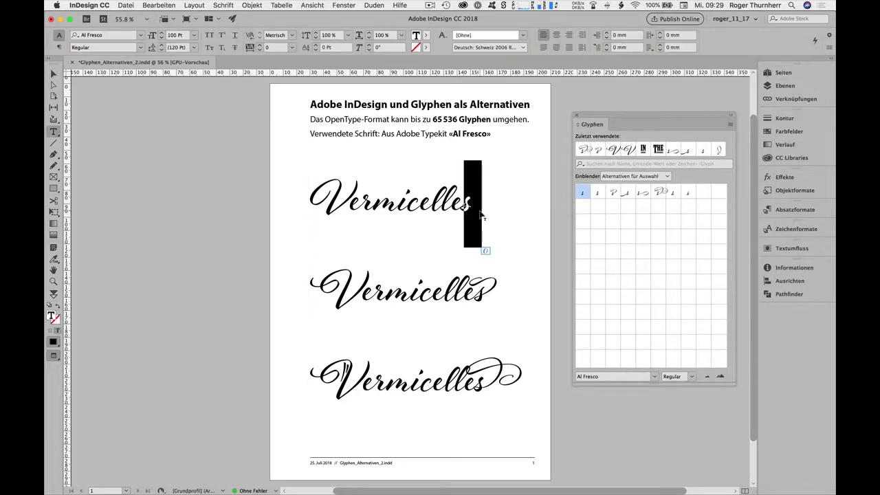
{"action": "left_click", "coordinate": [525, 218]}
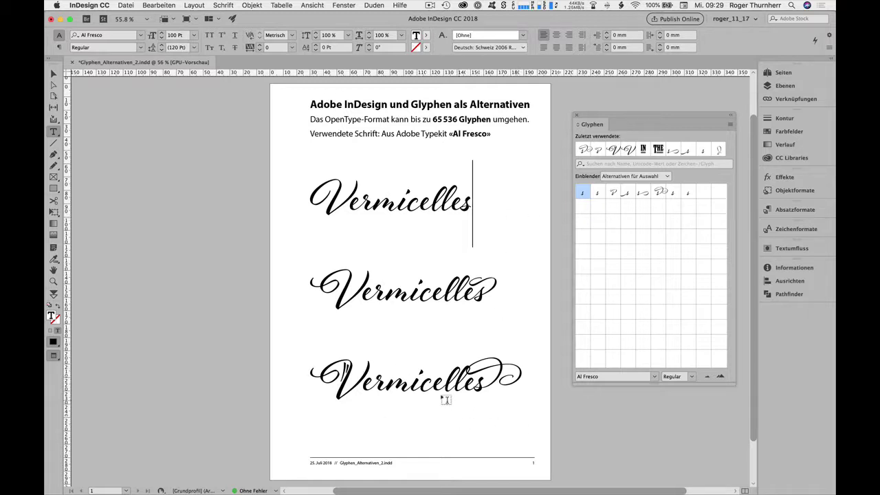
{"action": "key", "text": "Escape"}
{"action": "left_click", "coordinate": [103, 126]}
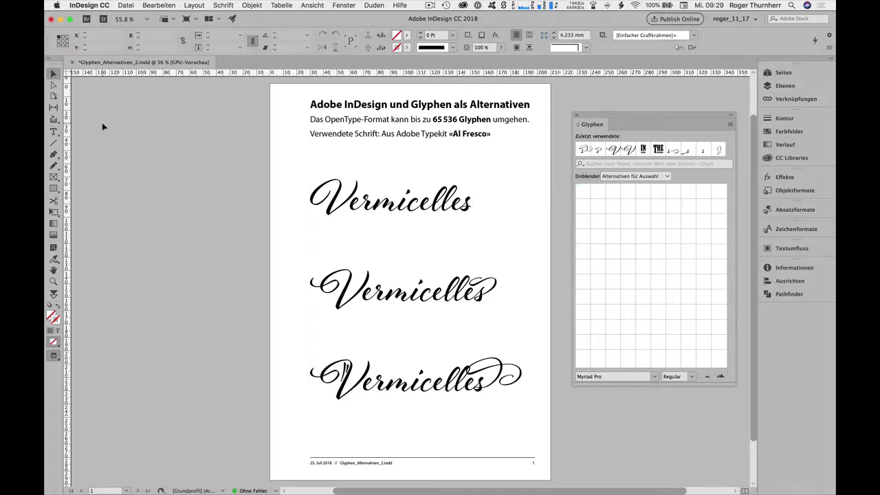